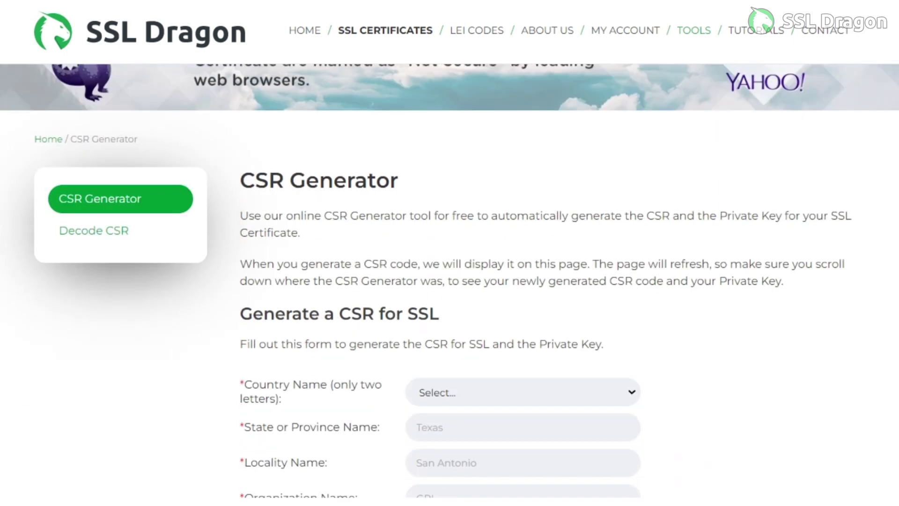
Step: Choose India from the Country Name list in the CSR form
left_click(524, 392)
key("i")
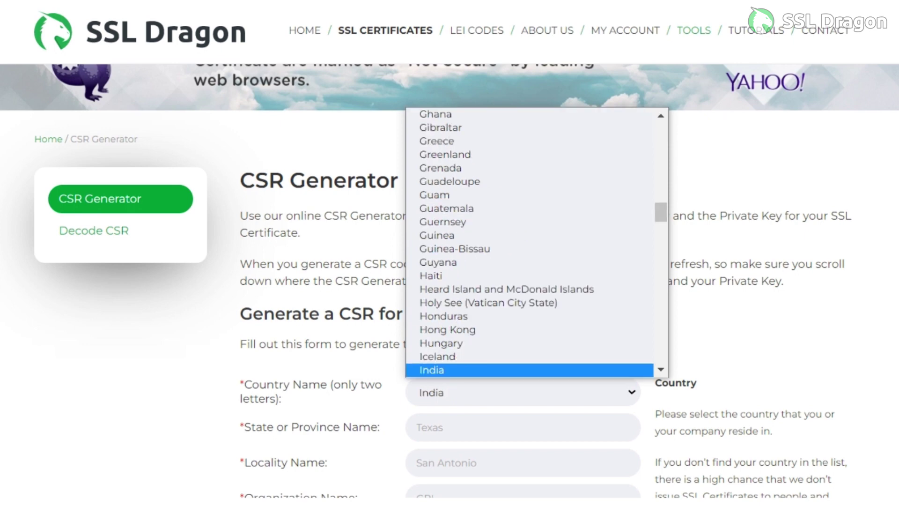
key("Return")
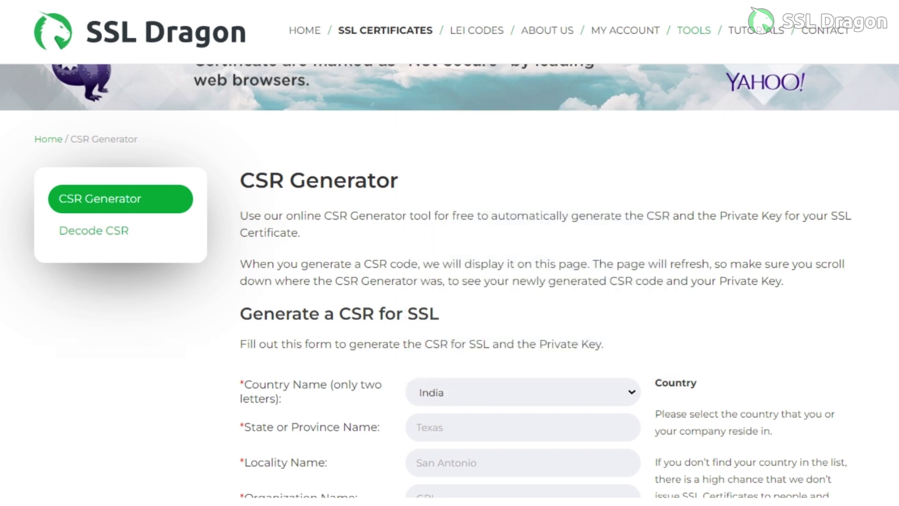
scroll(450, 281, "down", 1)
key("Tab")
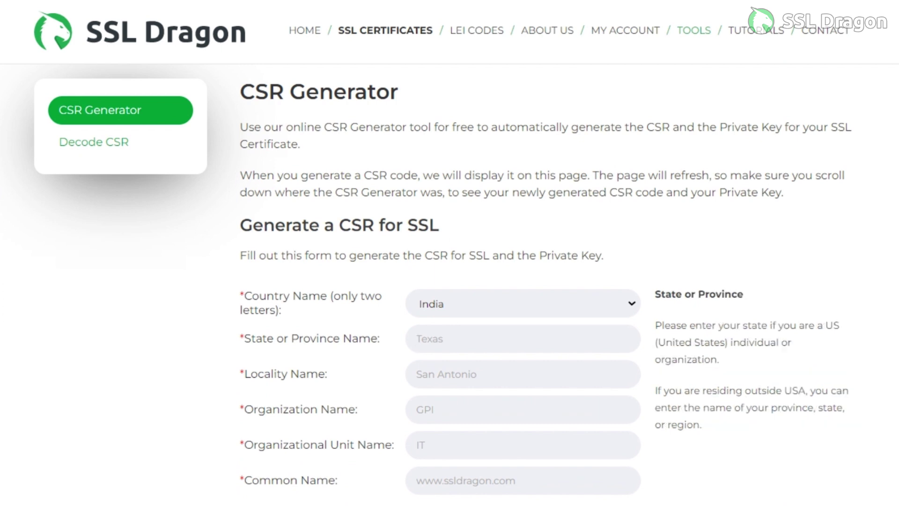
type("Your")
type("-state")
key("Tab")
type("Your-city")
key("Tab")
type("Unit-name")
key("BackSpace")
key("BackSpace")
type("me")
key("Tab")
type("Demo-ssldragon")
key("Tab")
type("www.demo-ssldragon.com")
scroll(450, 281, "down", 3)
key("Tab")
type("user@demo-ssldragon")
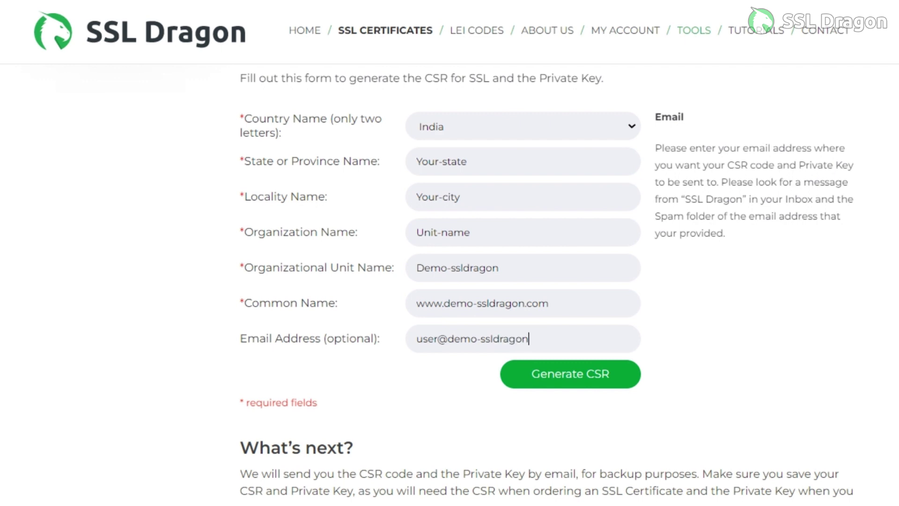
type(".com")
key("Tab")
Step: Generate the CSR, then select the CSR block and the full private key, including its END line
key("Return")
left_click_drag(241, 128, 445, 356)
scroll(450, 281, "down", 4)
scroll(449, 281, "down", 3)
scroll(450, 281, "down", 3)
mouse_move(240, 115)
left_mouse_down()
mouse_move(407, 330)
mouse_move(388, 485)
left_mouse_up()
scroll(451, 281, "down", 3)
left_click_drag(388, 395, 394, 410)
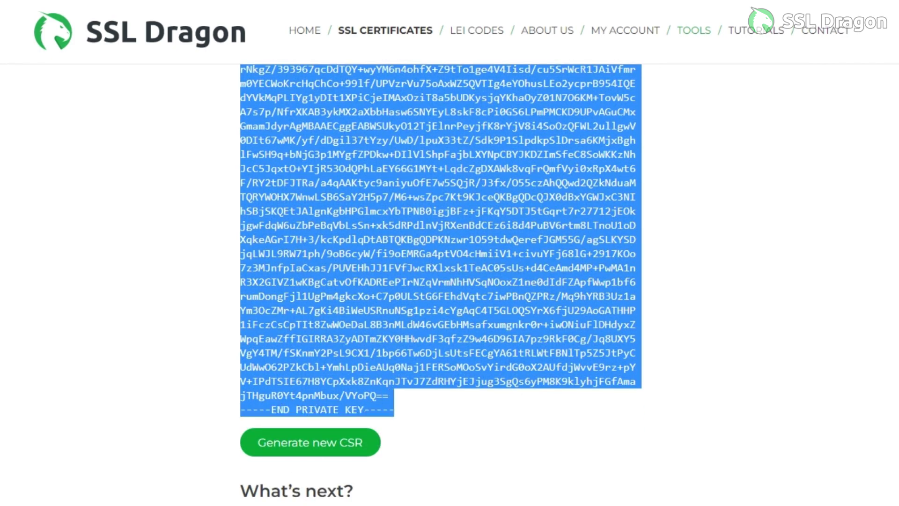
scroll(449, 281, "up", 3)
scroll(450, 282, "down", 3)
key("Return")
type("cd /opt/wildfly/standalone/co")
Step: Go into /opt/wildfly/standalone/configuration/ and list its files
key("Tab")
key("Return")
type("ls")
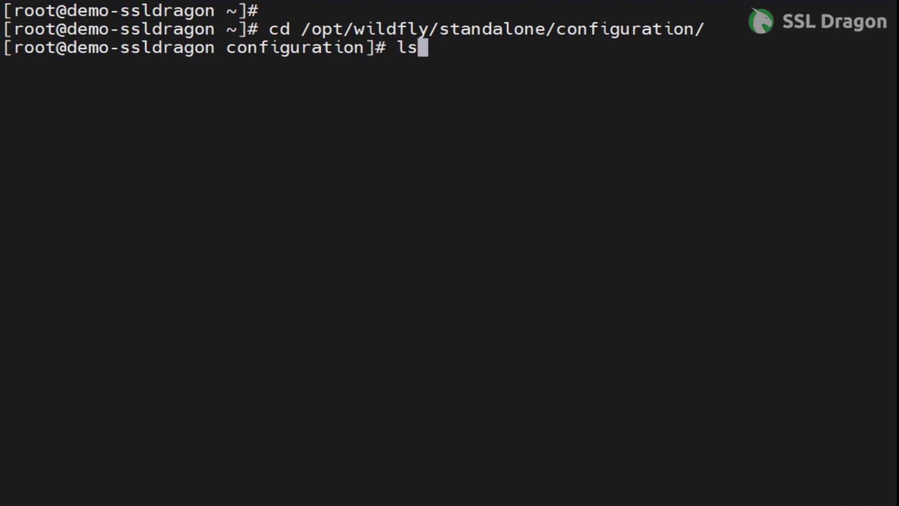
key("Return")
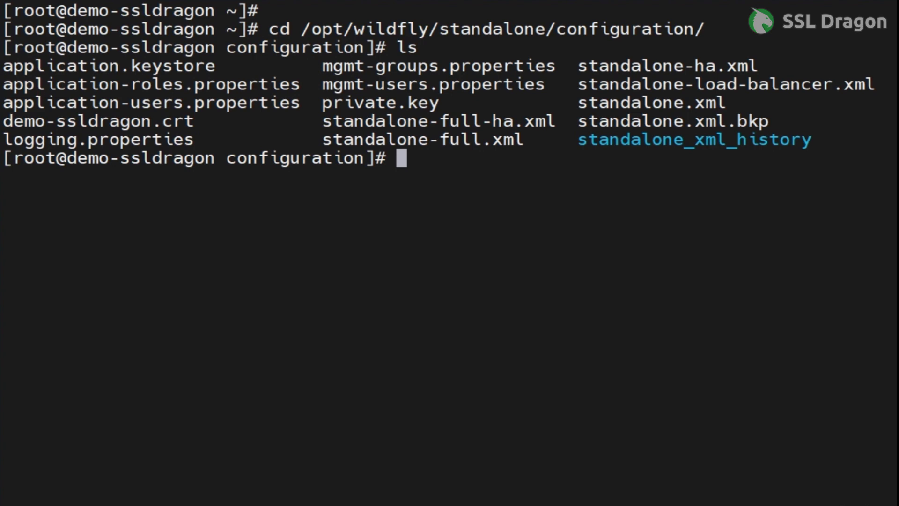
type("openssl pkcs12 -export -out wildfly-pkcs12.pfx -in demo-ssldragon.crt -inkey private.key")
Step: Export the certificate and key to password-protected wildfly-pkcs12.pfx and spot it in the listing
key("Return")
key("Return")
key("Return")
key("Return")
key("Return")
key("Return")
type("ls")
key("Return")
left_click_drag(641, 360, 833, 361)
left_click(833, 360)
type("clear")
key("Return")
type("vi ser")
Step: Open standalone.xml in vi and paste the UndertowRealm keystore block under <security-realms>
key("BackSpace")
key("BackSpace")
type("tandalone.xml")
key("Return")
key("Down")
key("Down")
key("Down")
key("Down")
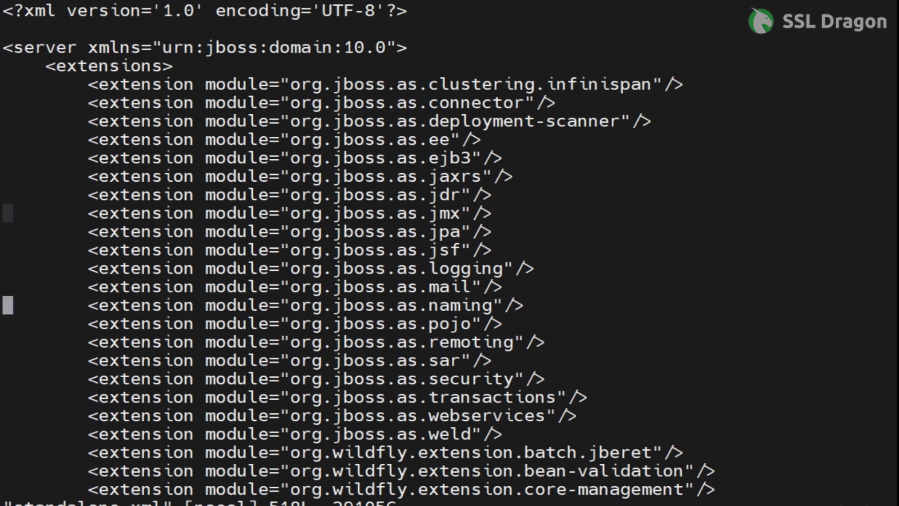
key("Down")
key("Down")
key("Down")
key("Down")
key("Down")
key("Down")
key("Down")
key("Down")
key("Down")
key("Down")
key("Up")
key("Up")
key("Up")
key("Up")
key("Up")
key("Up")
key("Up")
key("Up")
key("Up")
key("shift+a")
key("Return")
key("ctrl+shift+v")
Step: Check the pasted keystore path, password and UndertowRealm name, and leave insert mode
left_click_drag(88, 323, 439, 323)
left_click_drag(174, 343, 238, 342)
left_click(238, 342)
key("Escape")
type("/https")
left_click_drag(364, 269, 504, 269)
Step: On the https-listener line, replace the ApplicationRealm security realm with UndertowRealm
key("Return")
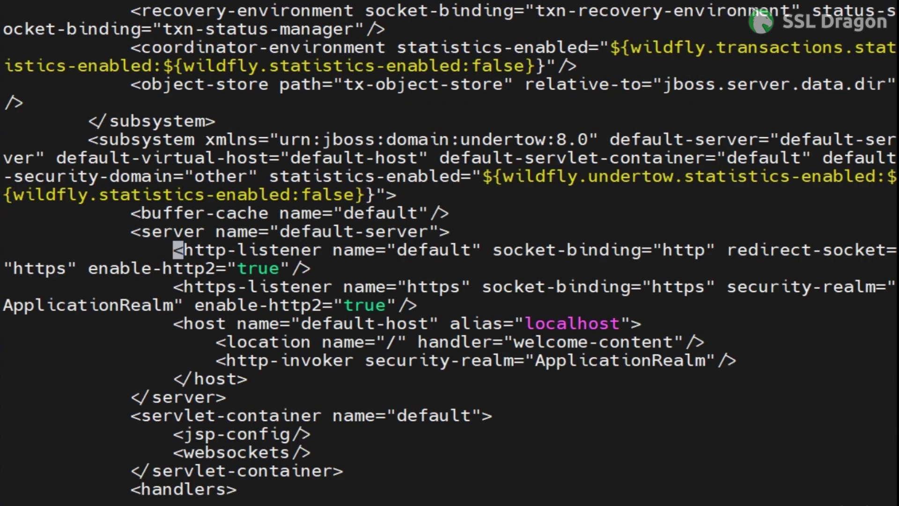
key("Down")
key("Down")
key("Up")
key("Right")
key("Right")
key("Right")
key("Right")
key("Right")
key("Right")
key("Right")
key("Right")
key("Right")
key("Right")
key("Right")
key("Right")
key("Right")
key("Right")
key("Right")
key("i")
key("Right")
key("Right")
key("Right")
key("Right")
key("Right")
key("Right")
key("Right")
key("BackSpace")
key("BackSpace")
key("BackSpace")
key("BackSpace")
key("BackSpace")
key("BackSpace")
key("BackSpace")
key("BackSpace")
key("BackSpace")
key("BackSpace")
key("BackSpace")
key("BackSpace")
key("BackSpace")
key("BackSpace")
key("BackSpace")
key("BackSpace")
type("UndertowRealm")
Step: Save standalone.xml with :wq, start the wildfly service, and confirm Java listens on 8443
key("Escape")
type(":wq")
key("Return")
key("Return")
key("Return")
key("Return")
key("Return")
key("Return")
type("systemctl stop")
key("BackSpace")
key("BackSpace")
type("art wildfly")
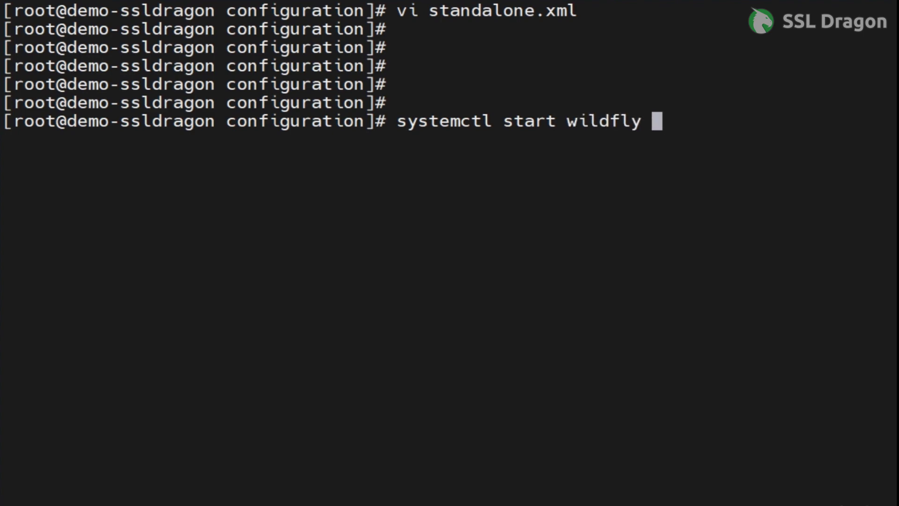
key("Return")
key("Return")
key("Return")
key("Return")
type("n]# netstat -tulpn | grep java")
key("Return")
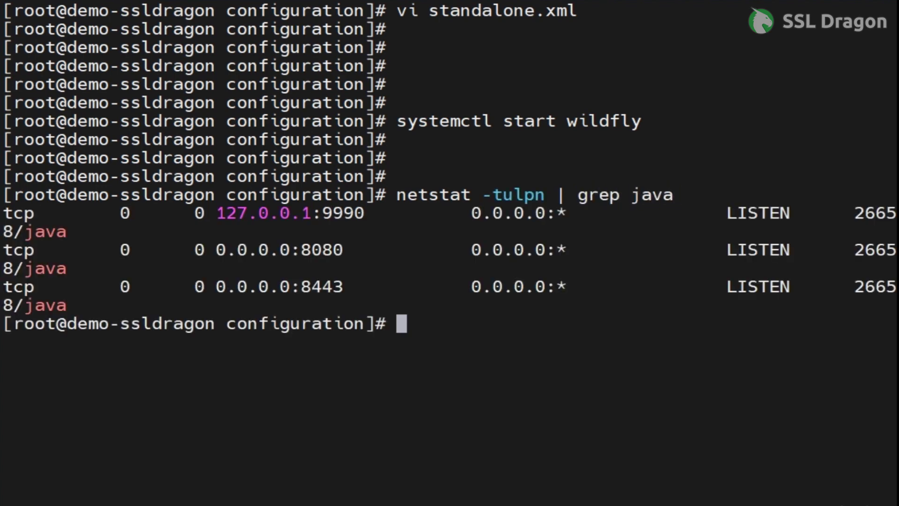
left_click_drag(301, 286, 343, 287)
left_click(491, 387)
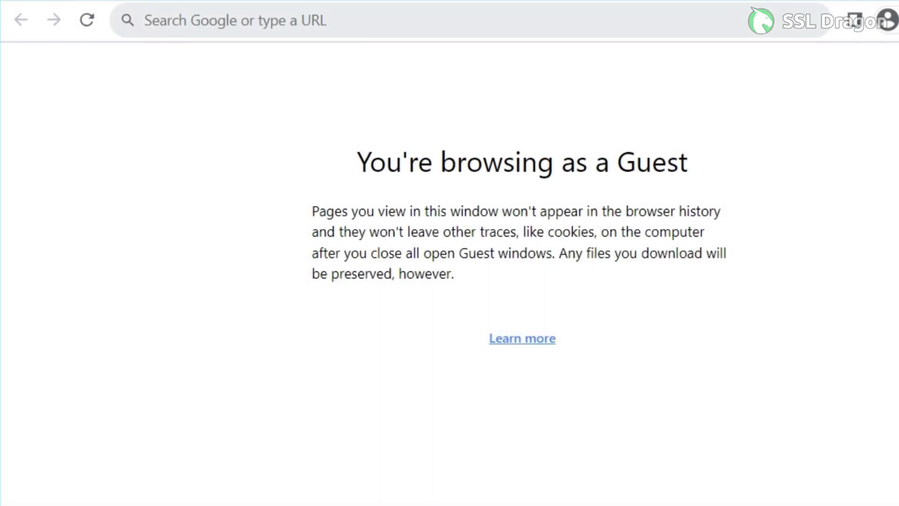
left_click(236, 20)
type("https://demo-ssldragon.com:8443/")
key("Return")
left_click(129, 21)
left_click(274, 107)
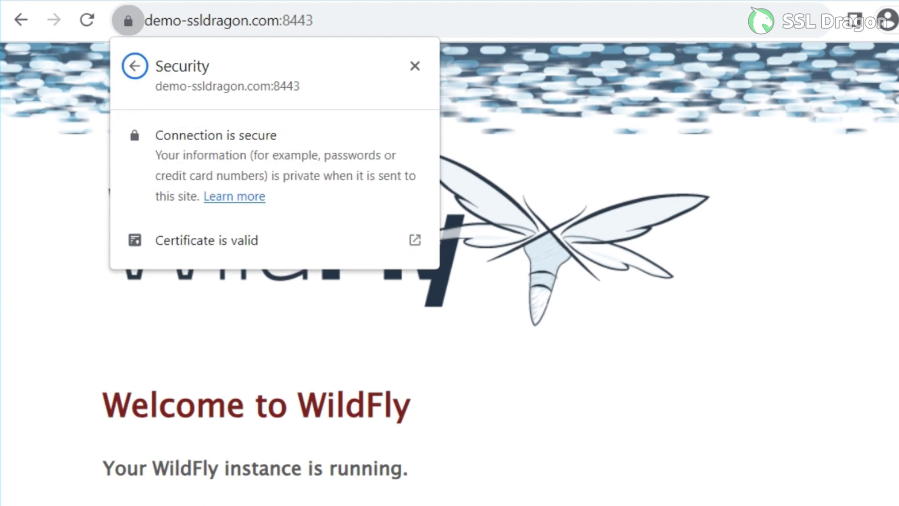